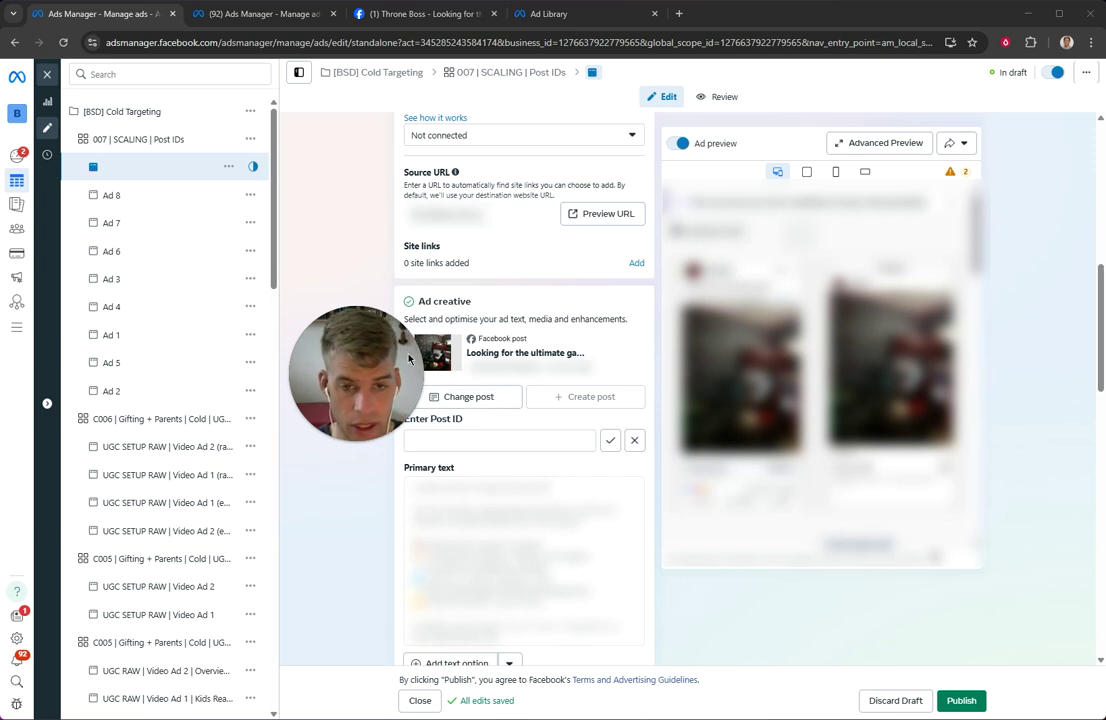
# - Switch to the UGC SETUP RAW | Video Ad 1 (raw) ad tab and scroll through its primary text and headlines
pyautogui.moveTo(322, 444)
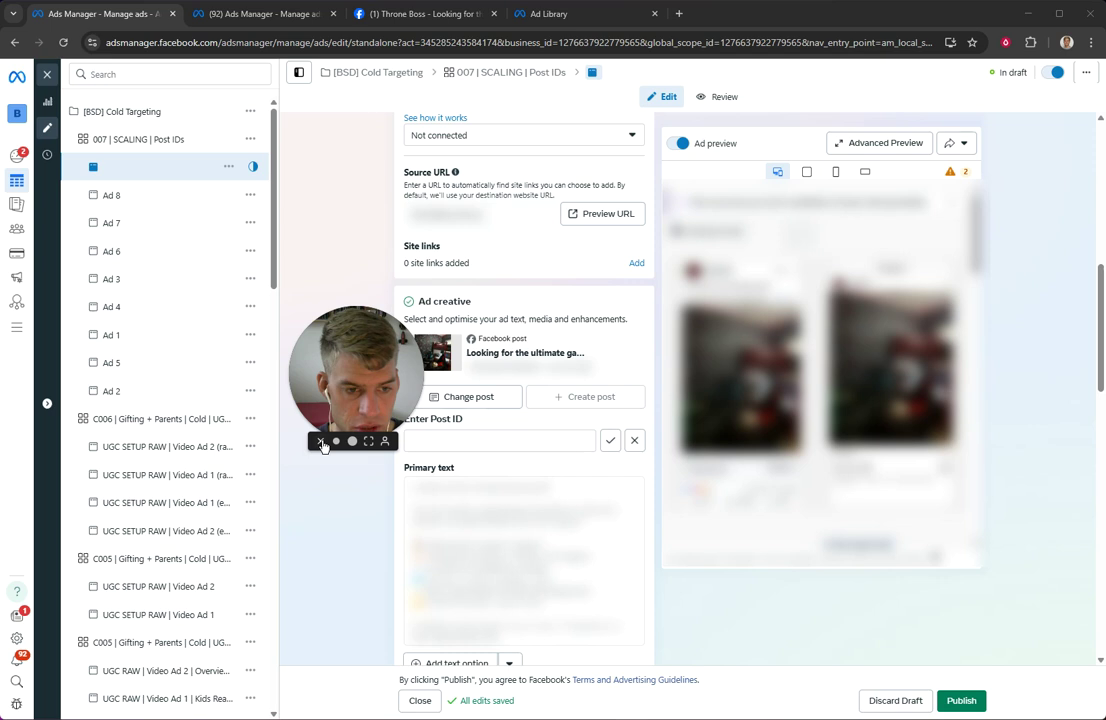
pyautogui.click(322, 444)
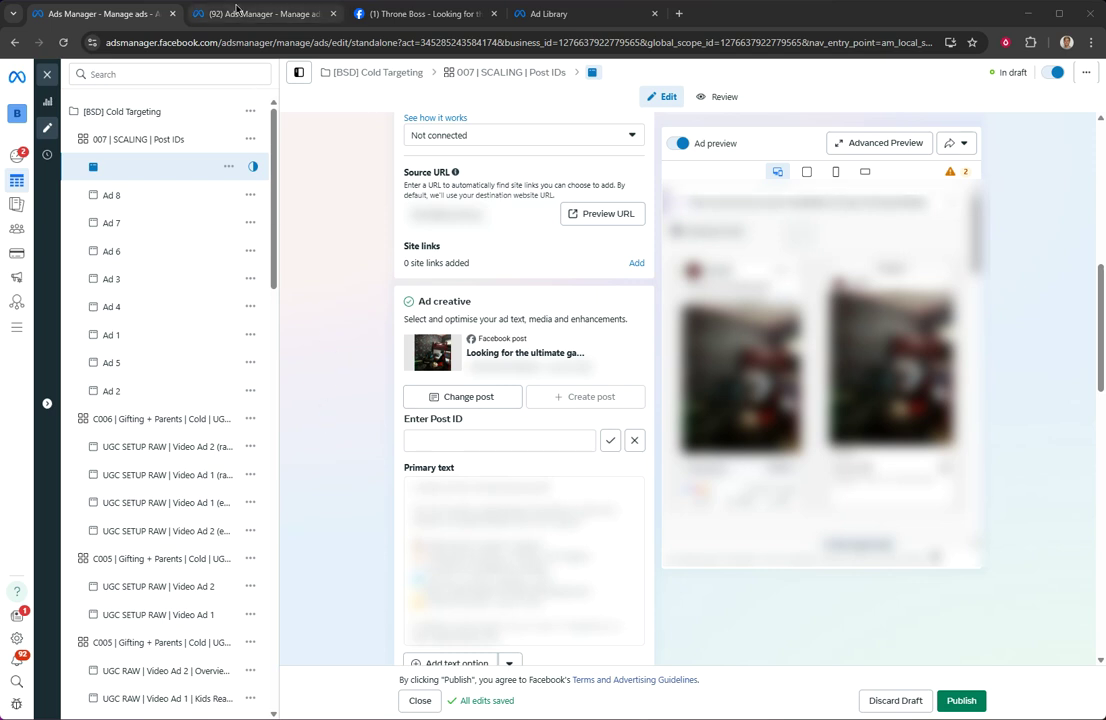
pyautogui.hotkey('ctrl', 'Tab')
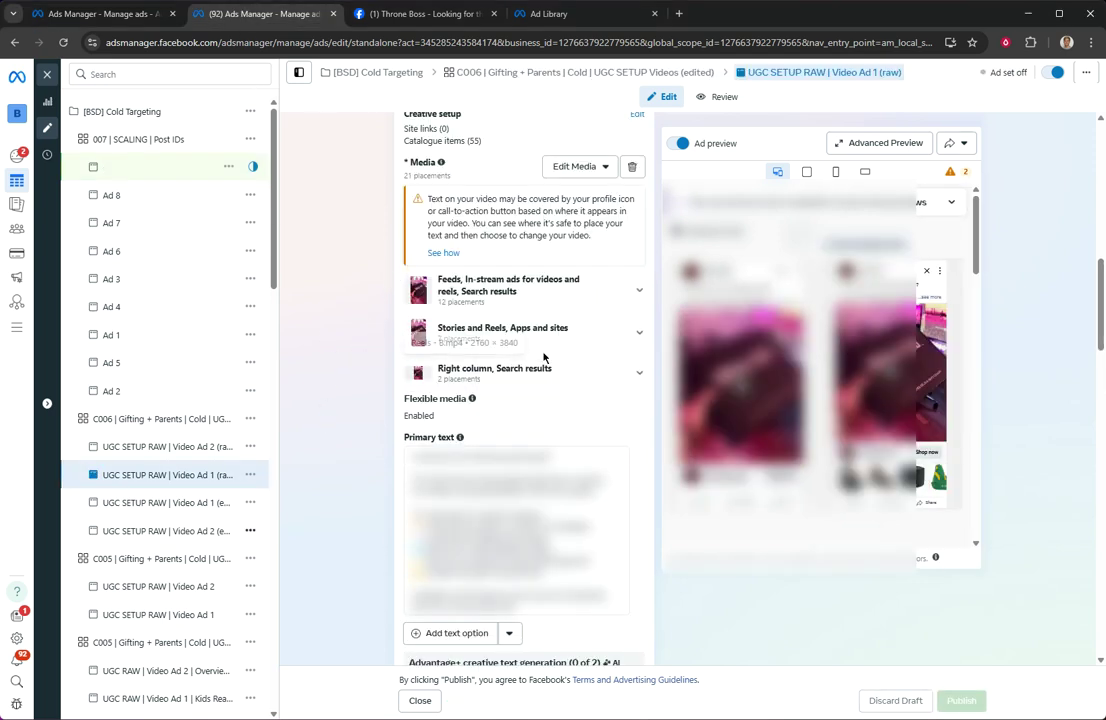
pyautogui.scroll(-3, 478, 314)
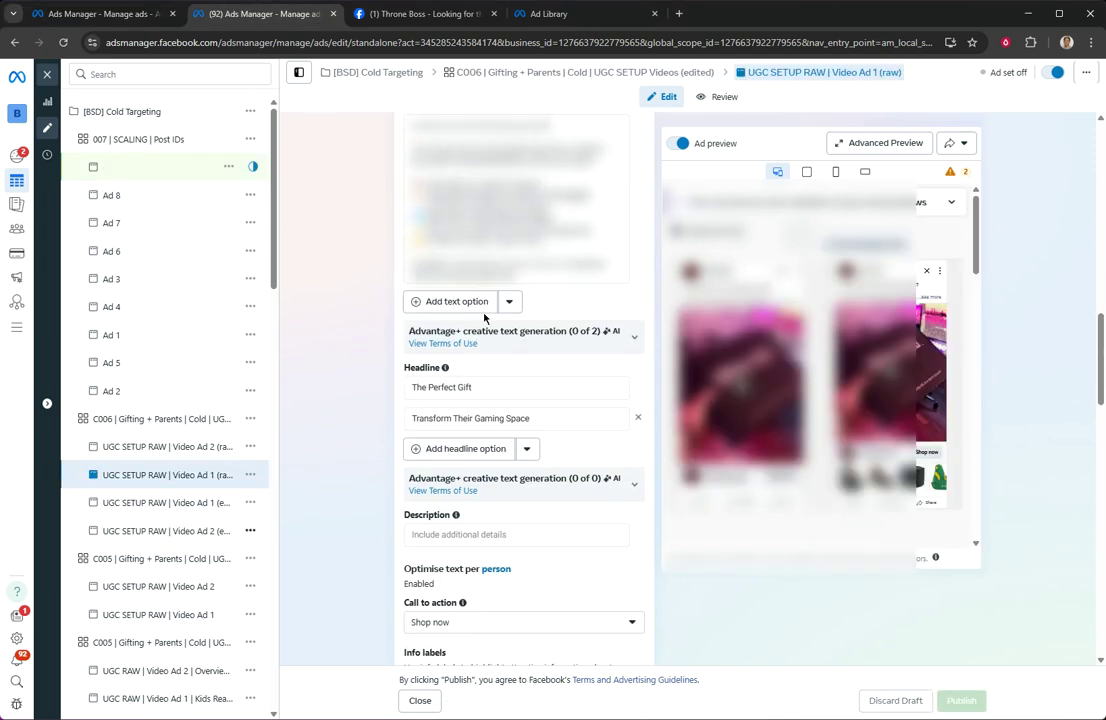
pyautogui.scroll(-1, 494, 306)
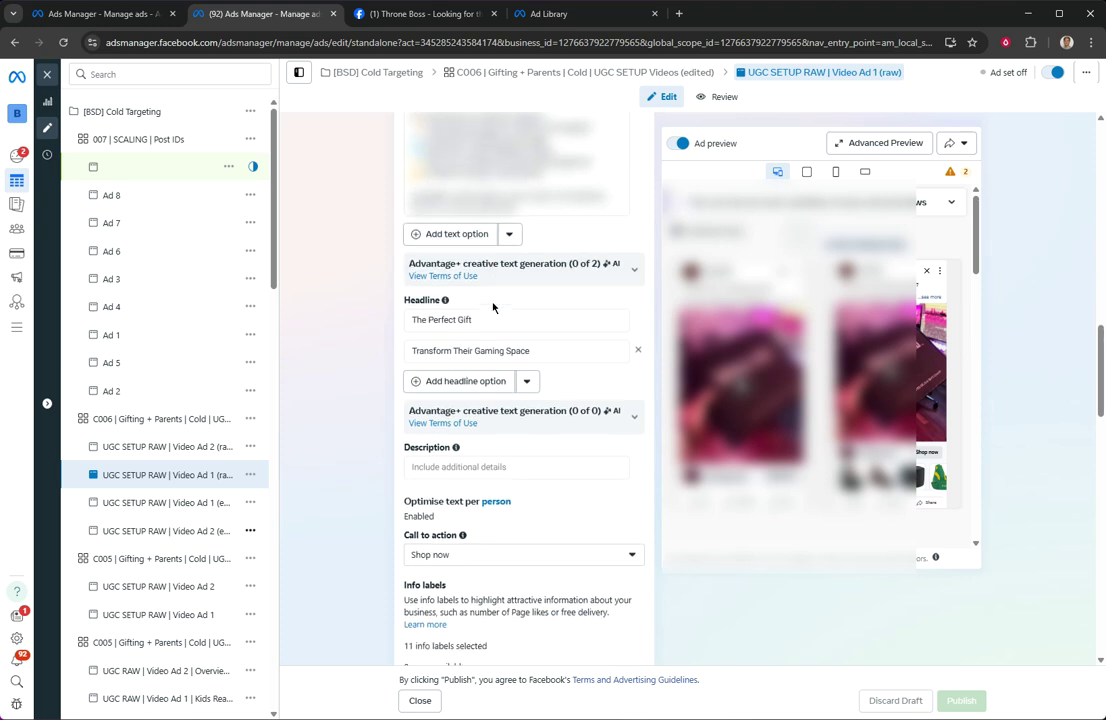
pyautogui.scroll(3, 499, 309)
pyautogui.scroll(-2, 501, 302)
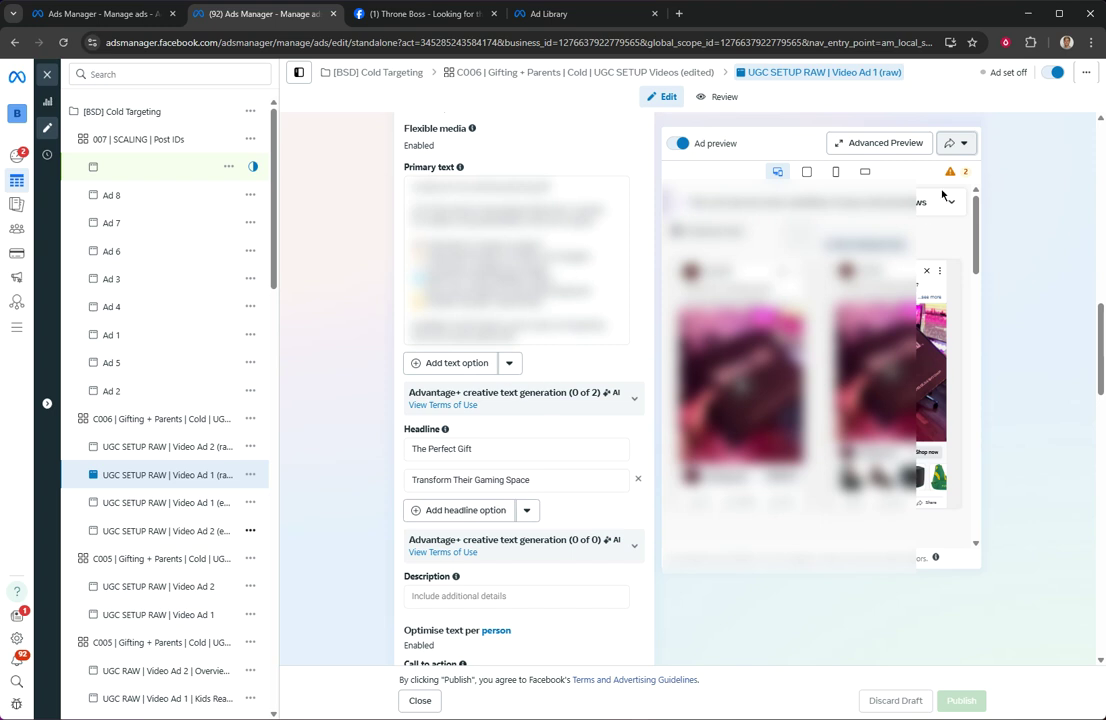
# - Open the ad's underlying gaming-gift Facebook post and select the post ID at the end of its URL
pyautogui.click(955, 142)
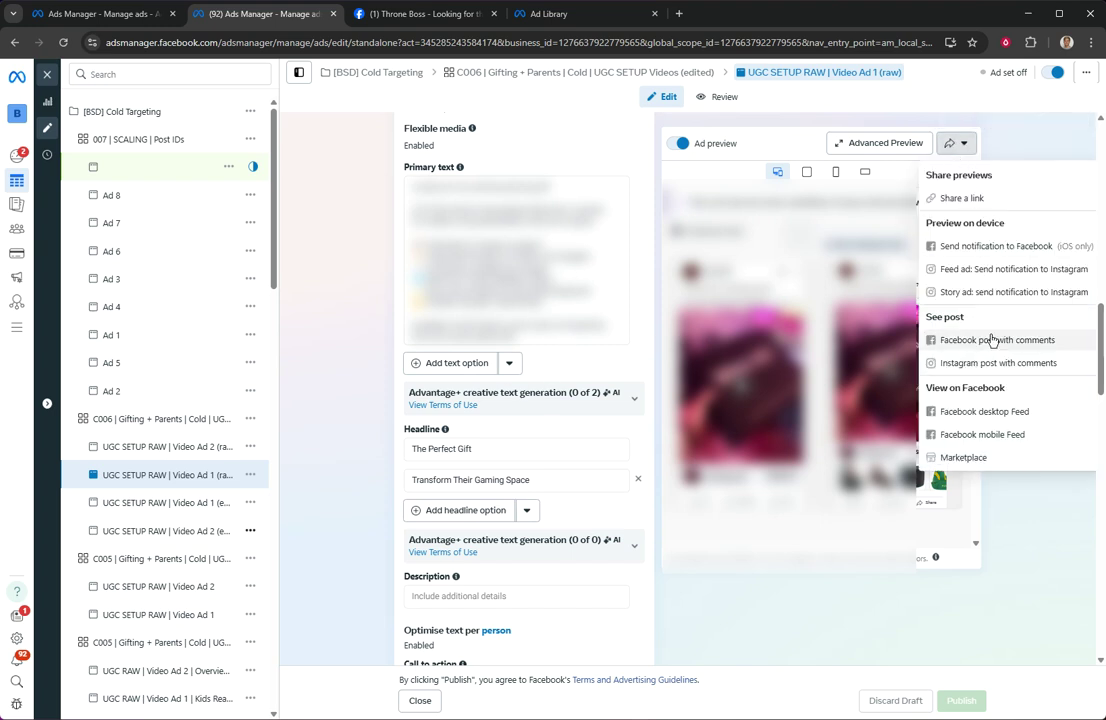
pyautogui.click(416, 22)
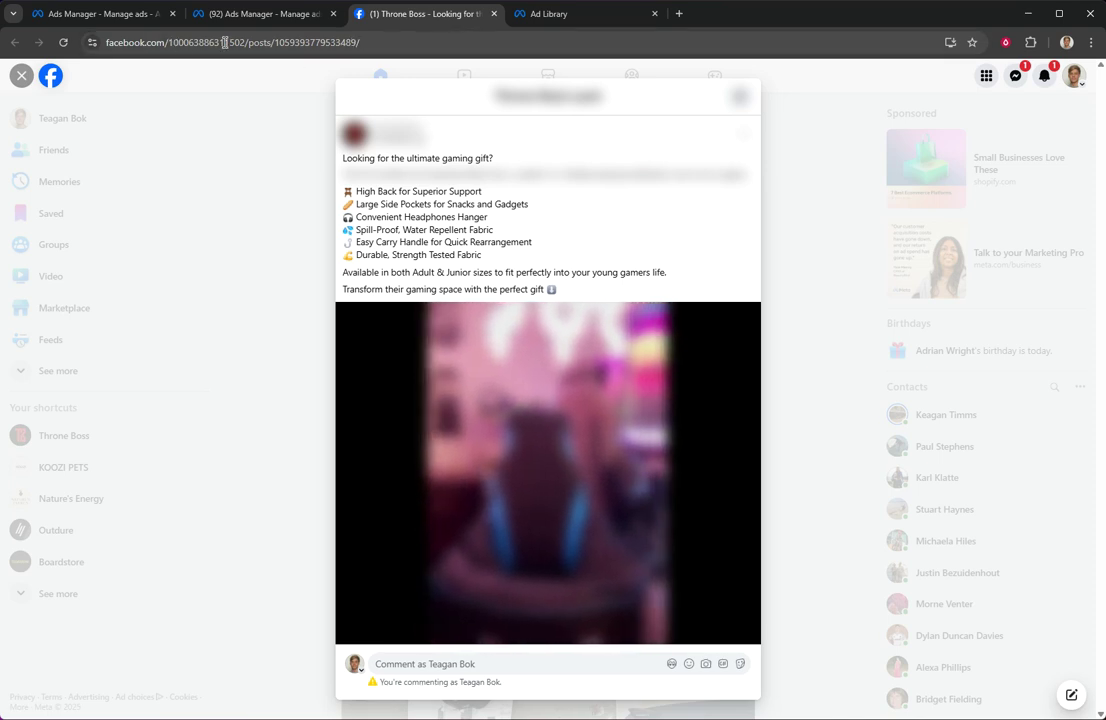
pyautogui.moveTo(356, 42); pyautogui.dragTo(302, 42)
pyautogui.hotkey('ctrl', 'c')
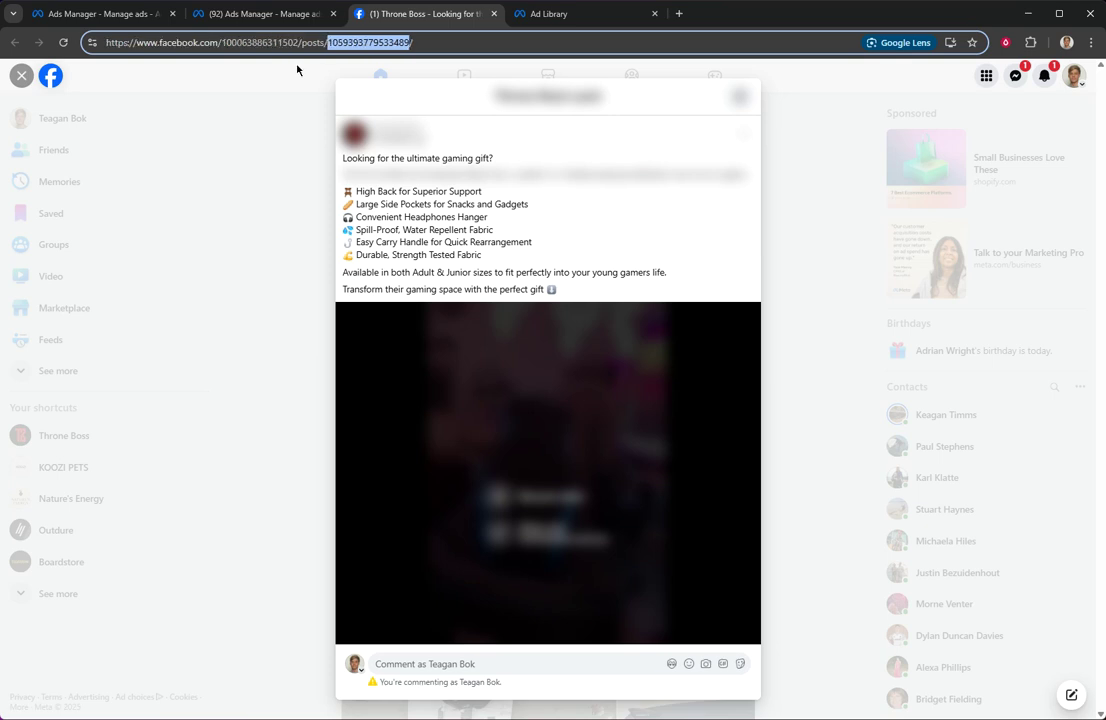
# - Return to the draft ad and cancel its empty Post ID entry
pyautogui.click(135, 16)
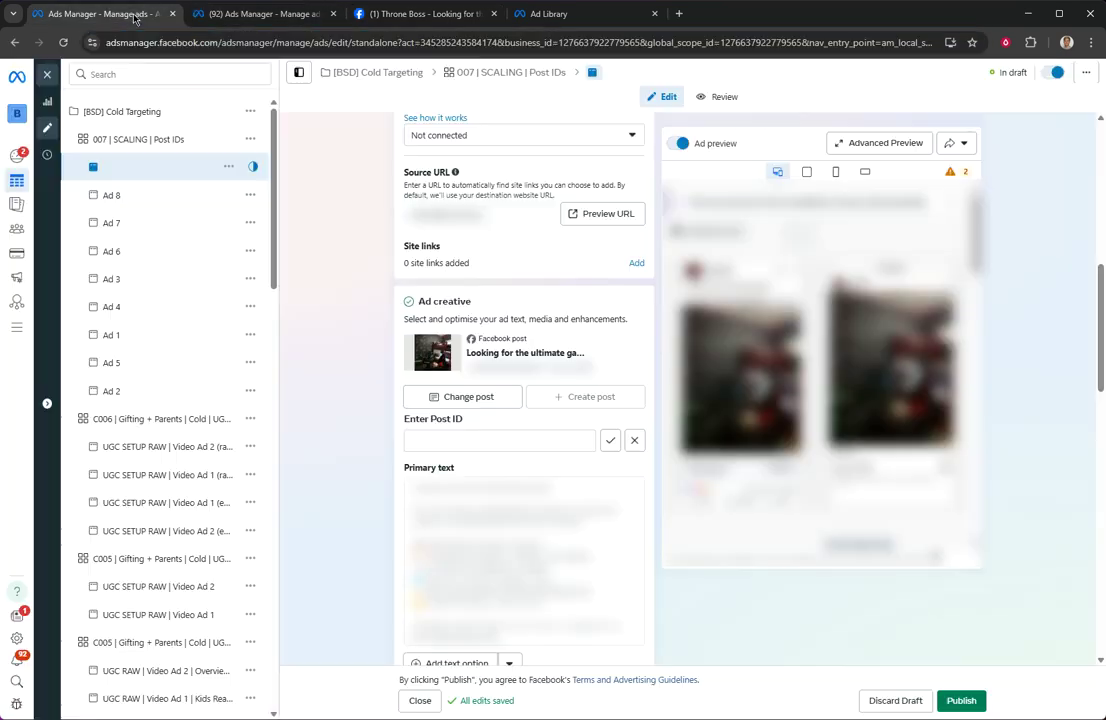
pyautogui.click(634, 441)
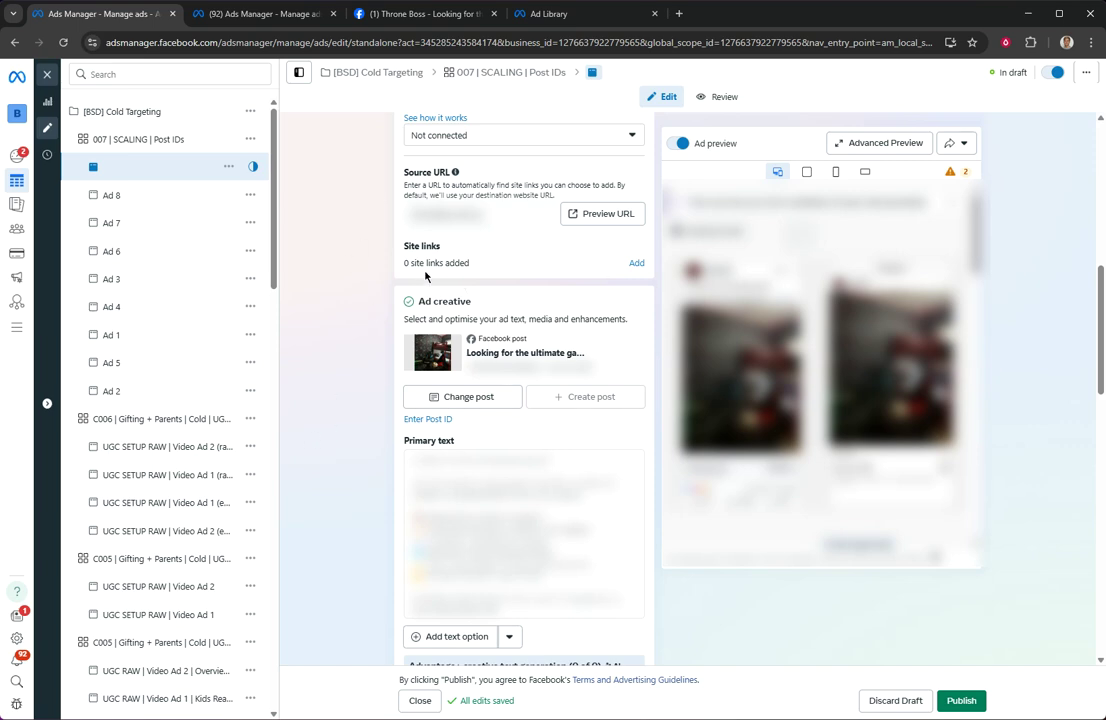
pyautogui.scroll(3, 427, 280)
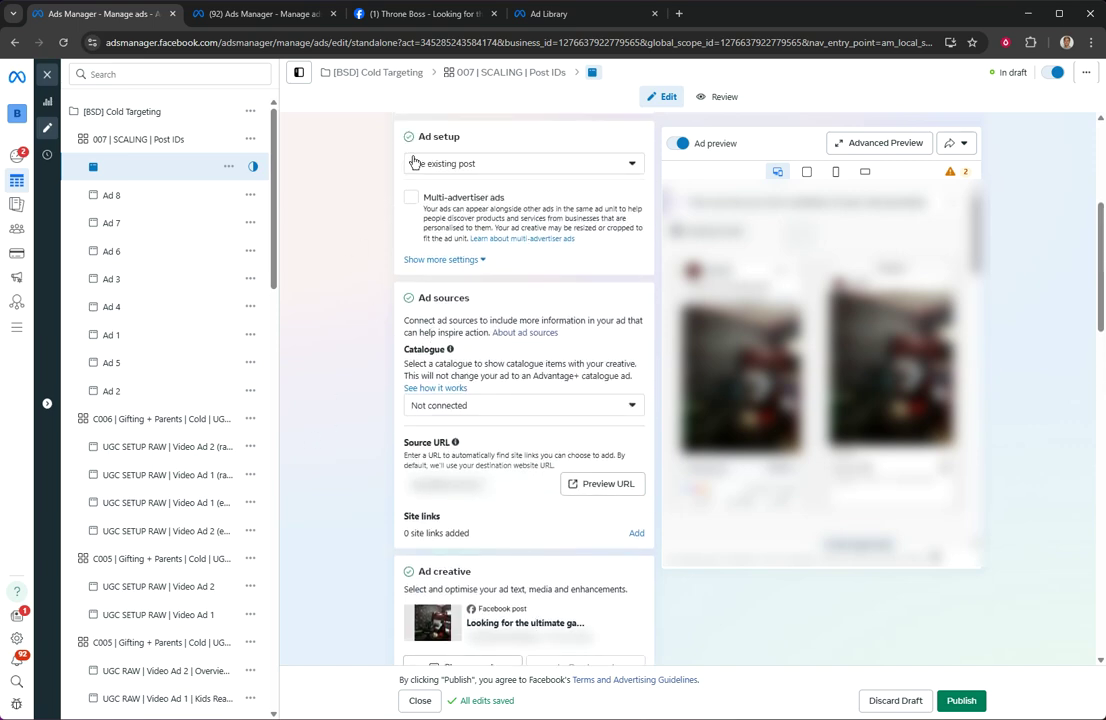
pyautogui.scroll(4, 378, 250)
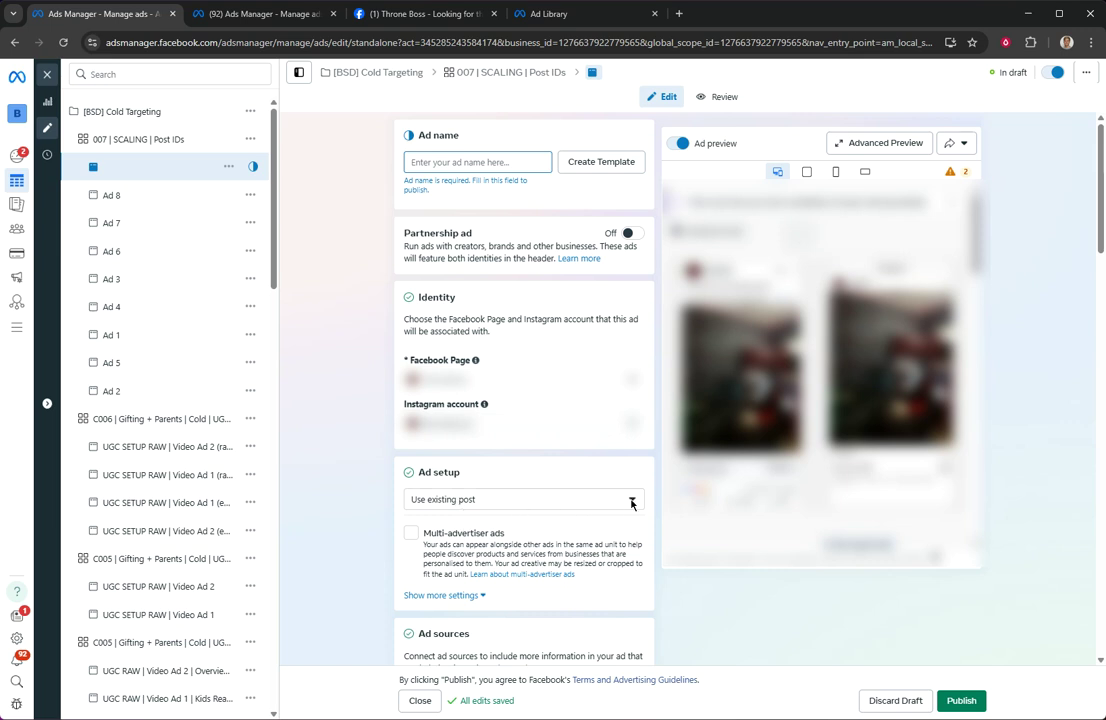
pyautogui.scroll(-2, 518, 511)
# - Keep the Ad setup dropdown on 'Use existing post' and scroll down to Ad creative
pyautogui.click(457, 300)
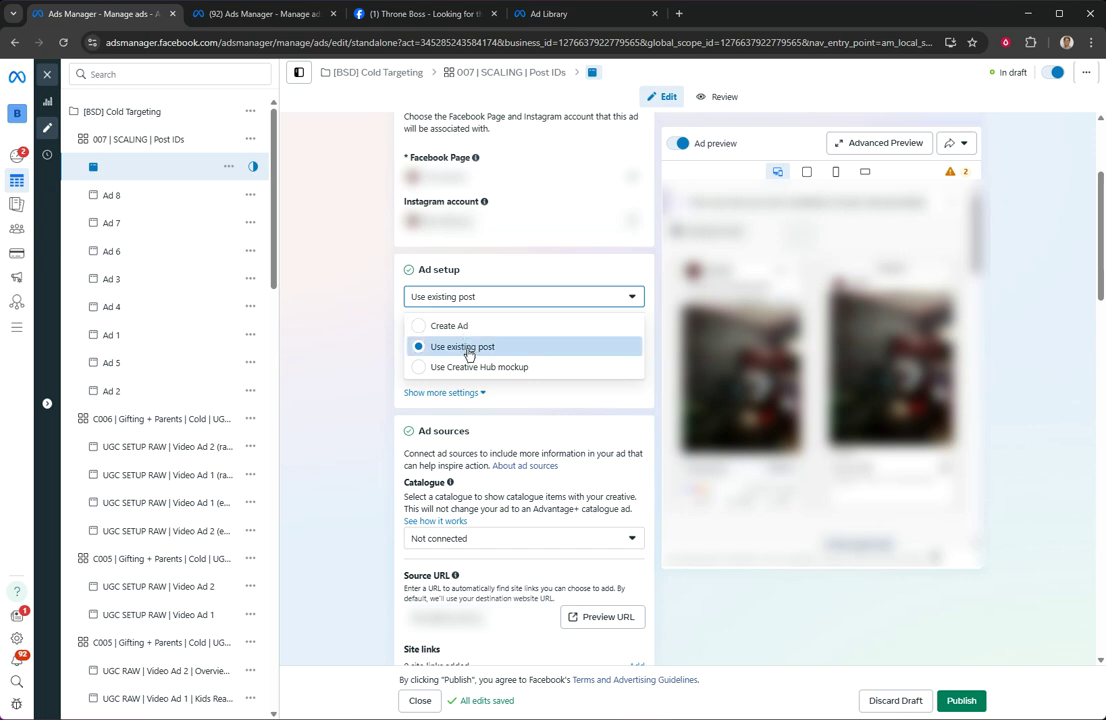
pyautogui.click(364, 325)
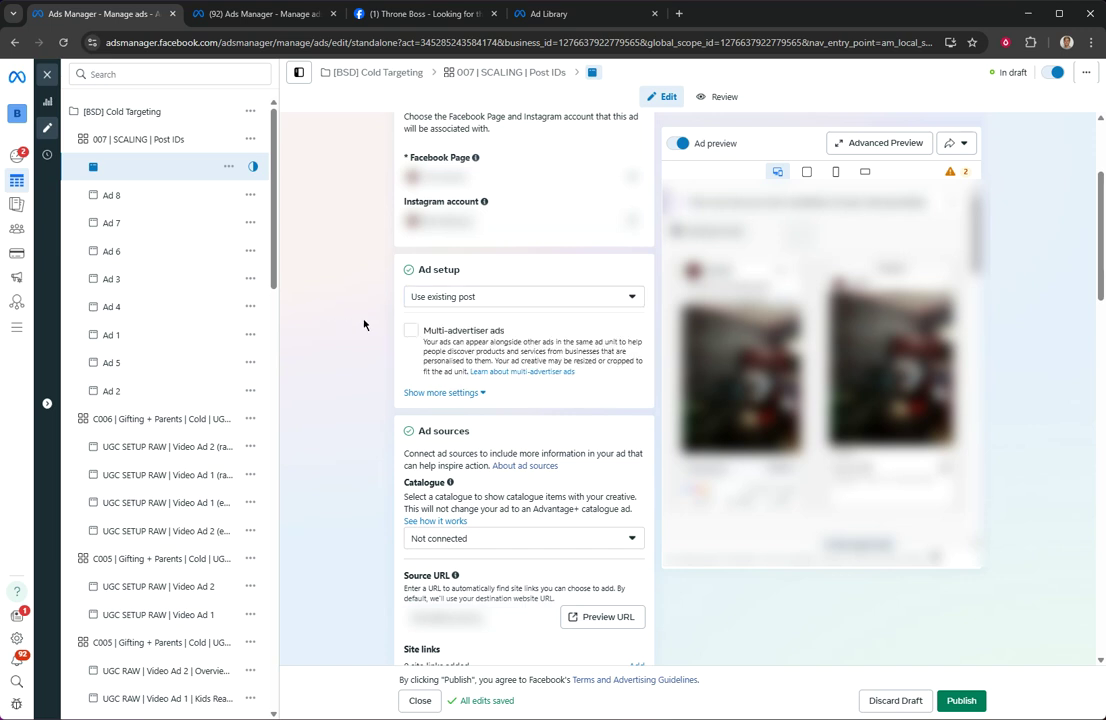
pyautogui.click(462, 299)
pyautogui.scroll(-3, 370, 360)
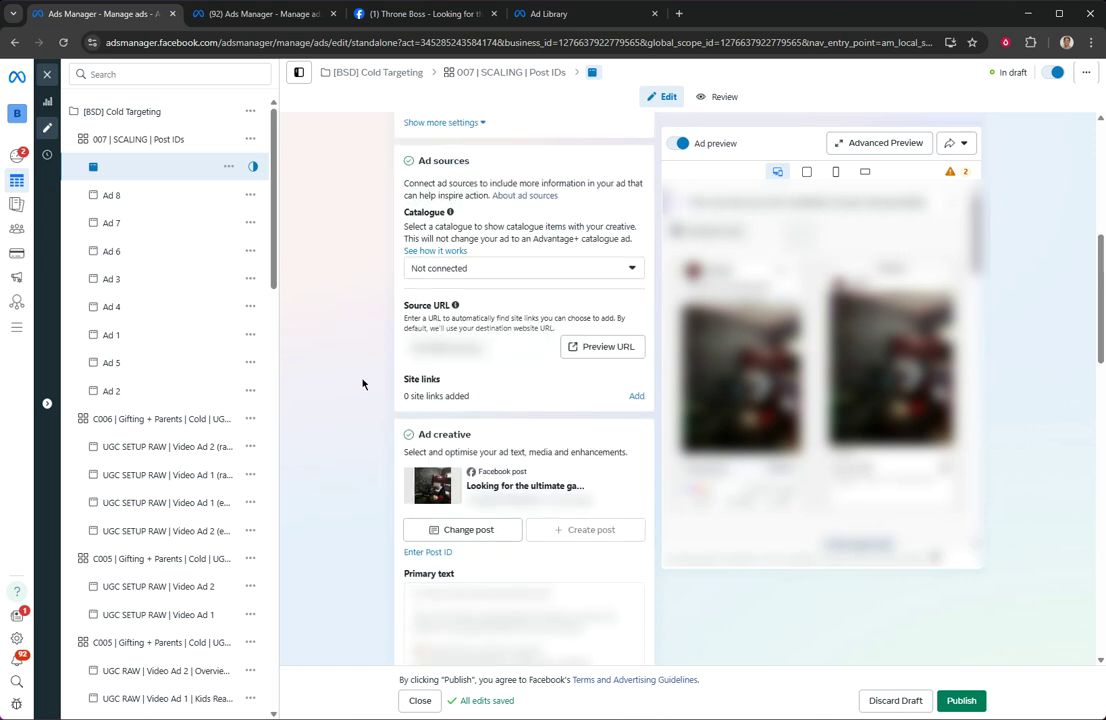
pyautogui.scroll(-2, 362, 382)
pyautogui.click(427, 418)
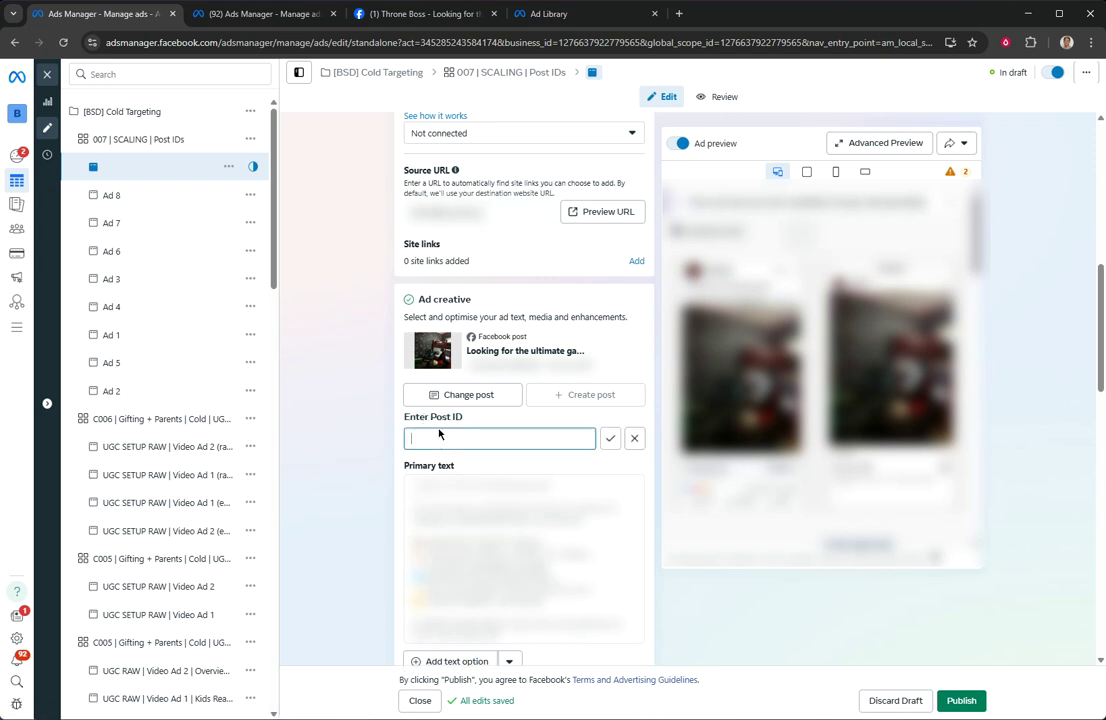
pyautogui.hotkey('ctrl', 'v')
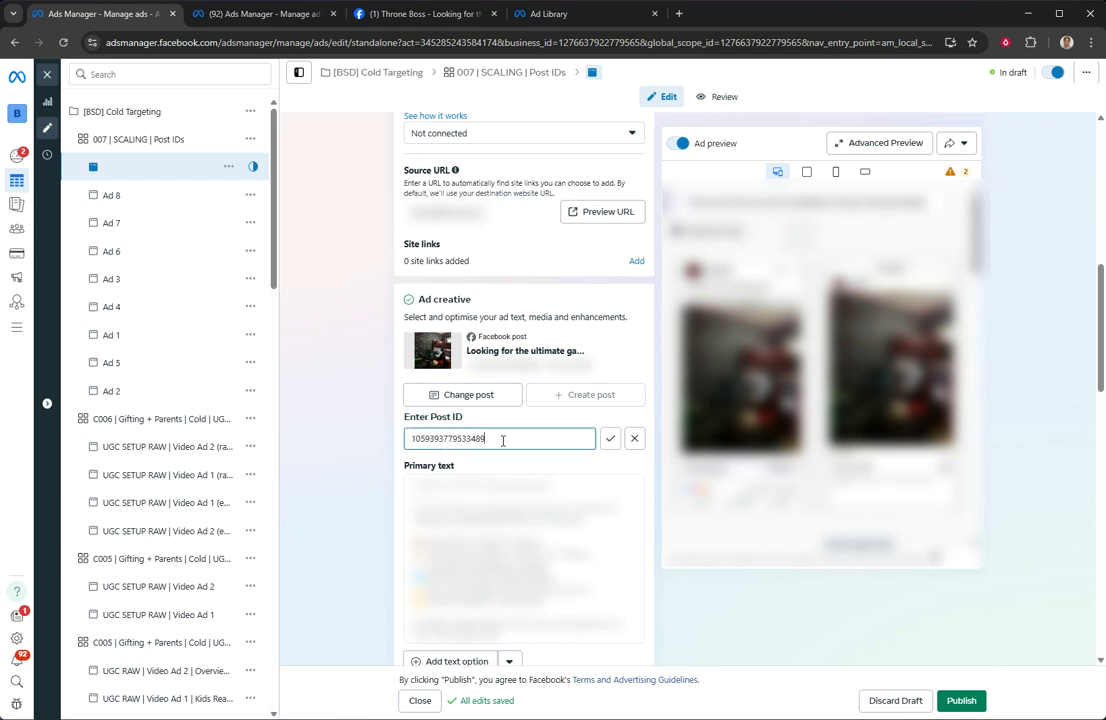
pyautogui.click(610, 438)
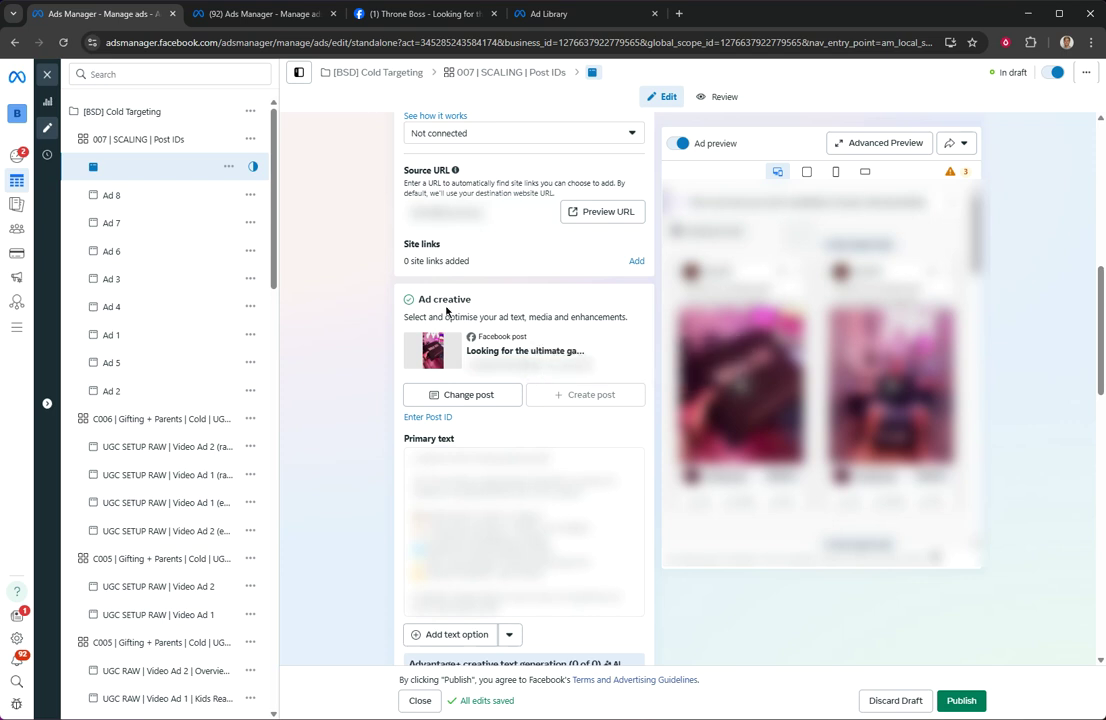
pyautogui.click(425, 14)
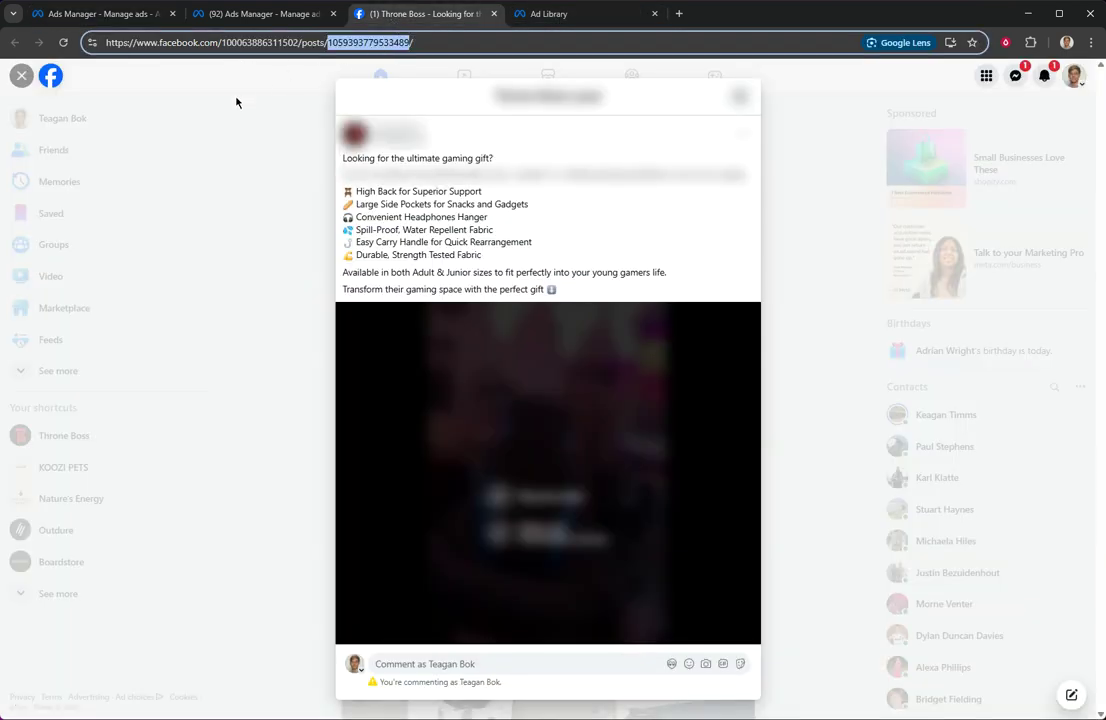
pyautogui.click(520, 132)
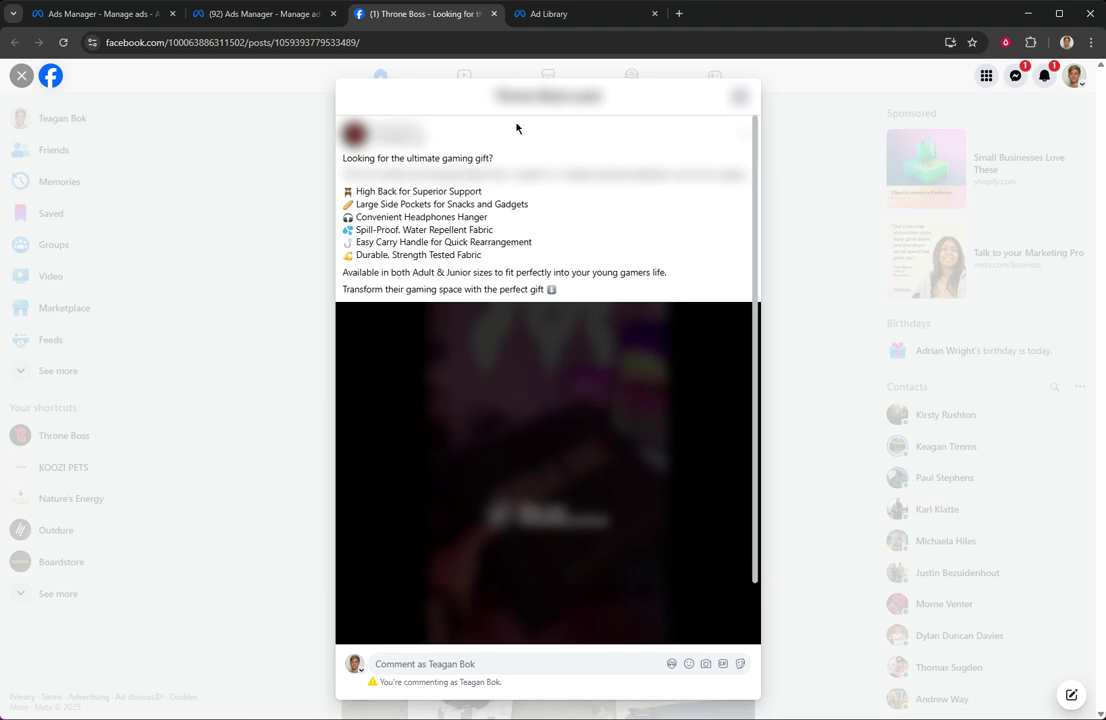
# - Inspect the Facebook post in DevTools, search Elements for 'post_id', and copy the matching script text
pyautogui.rightClick(585, 215)
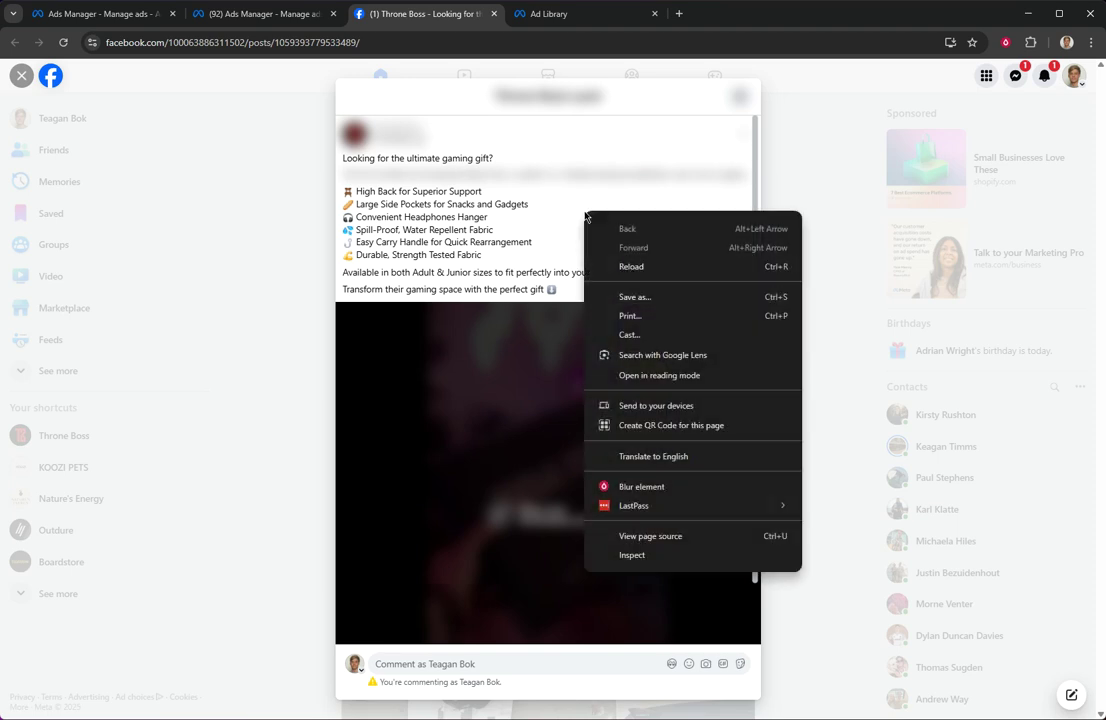
pyautogui.click(680, 556)
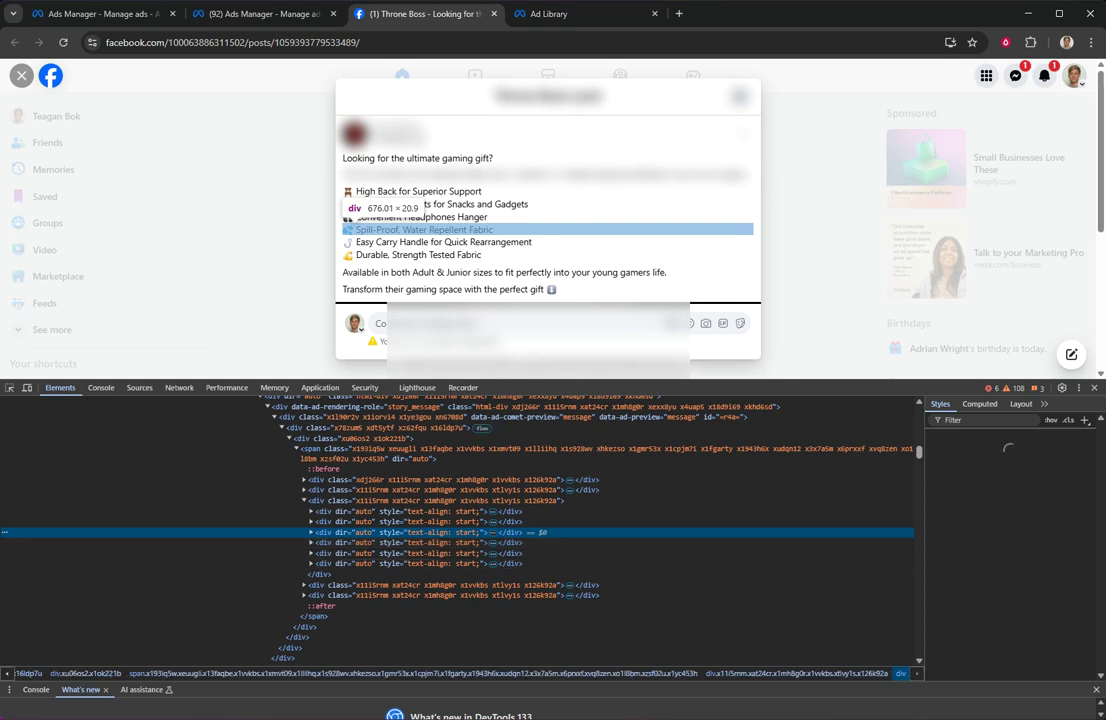
pyautogui.hotkey('ctrl', 'f')
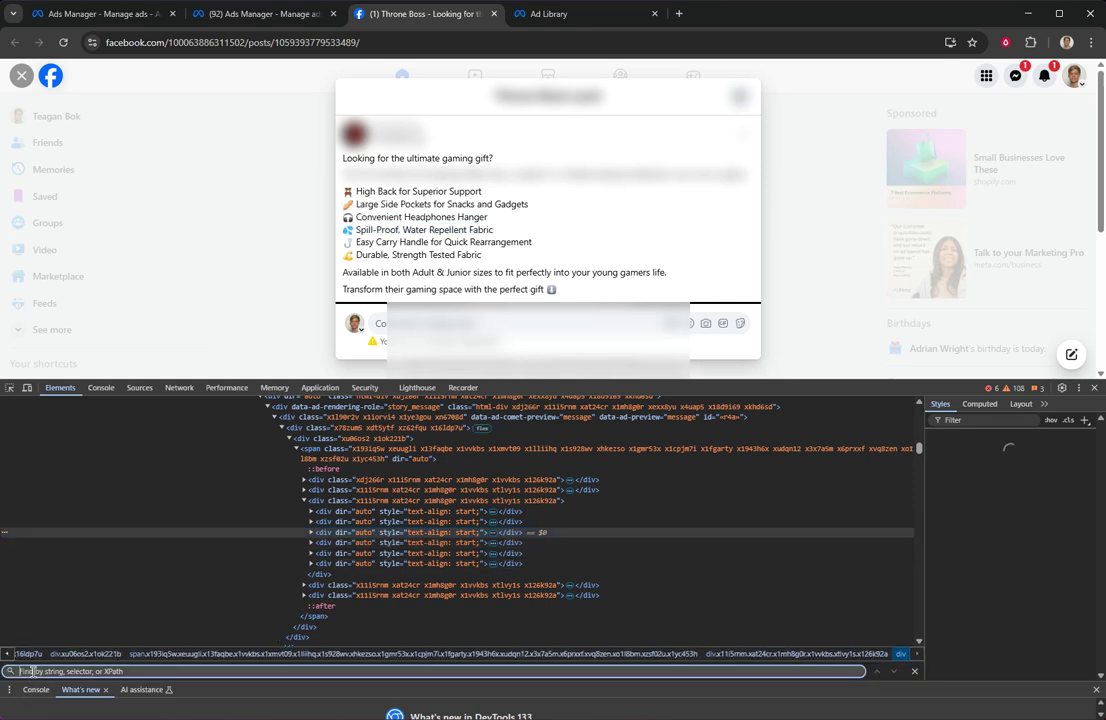
pyautogui.write('post_id')
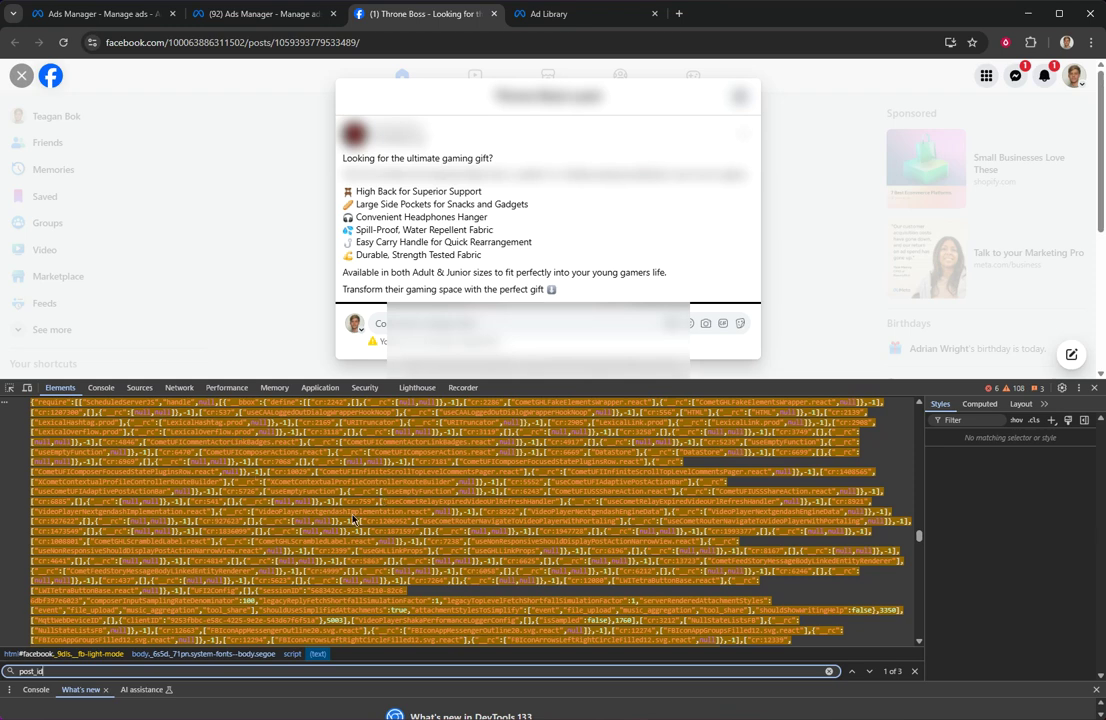
pyautogui.click(872, 593)
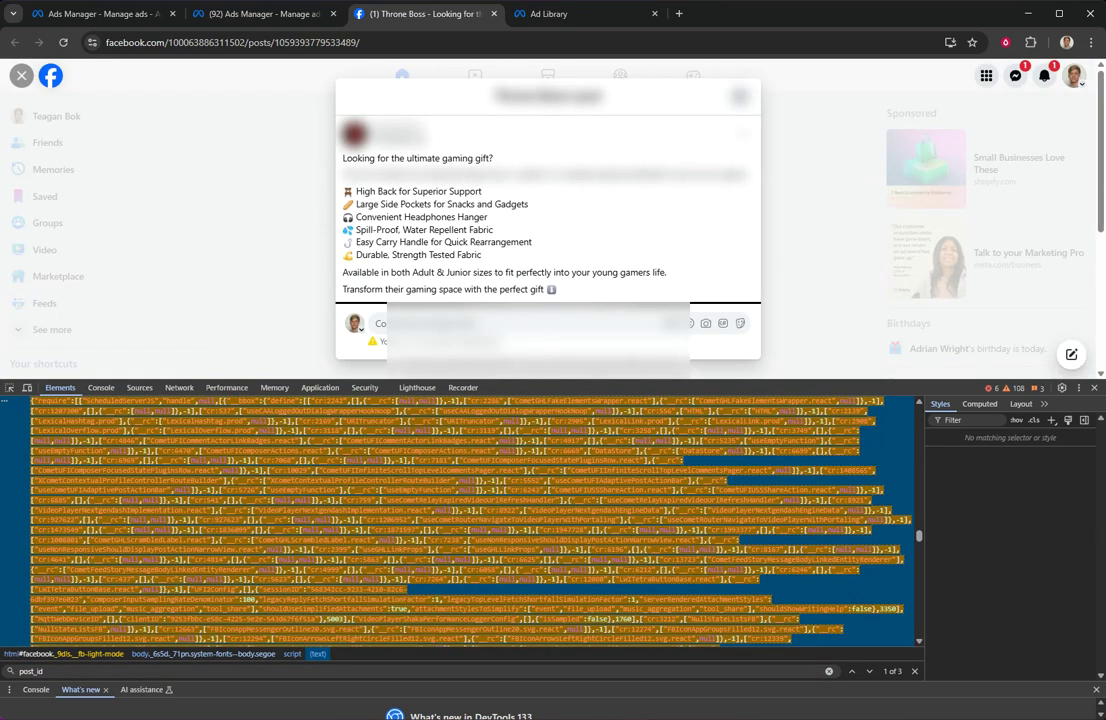
pyautogui.hotkey('alt', 'Tab')
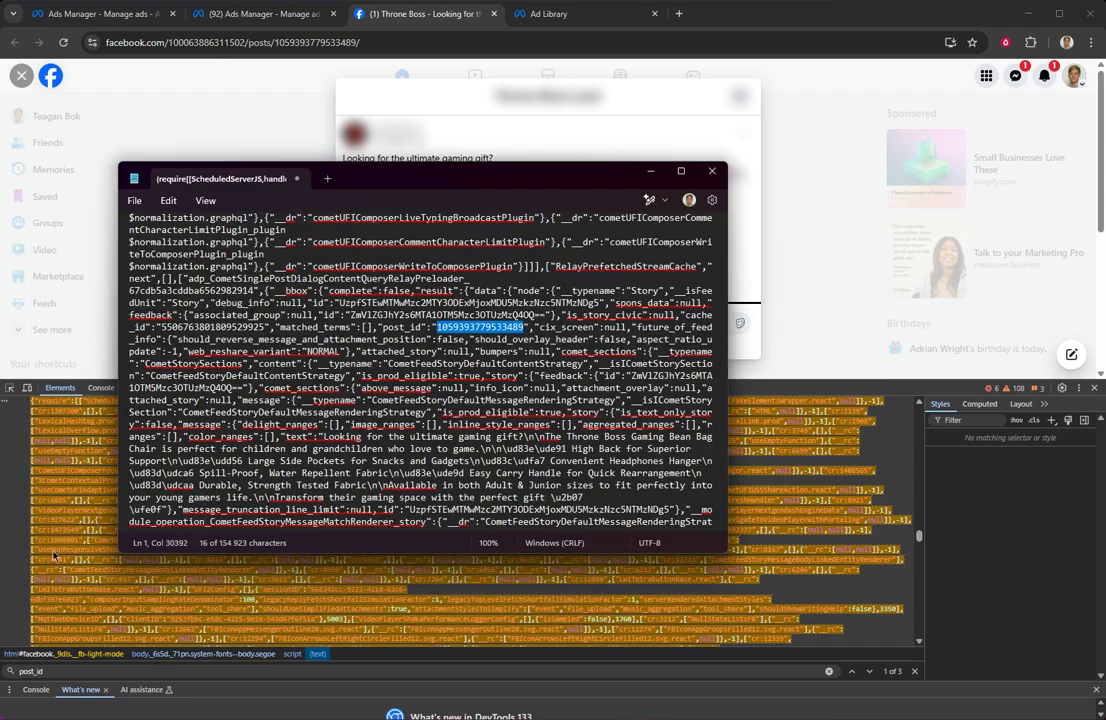
# - Replace the old Notepad note, discarding its changes, with a fresh note holding the pasted script
pyautogui.click(328, 180)
pyautogui.click(296, 178)
pyautogui.click(318, 392)
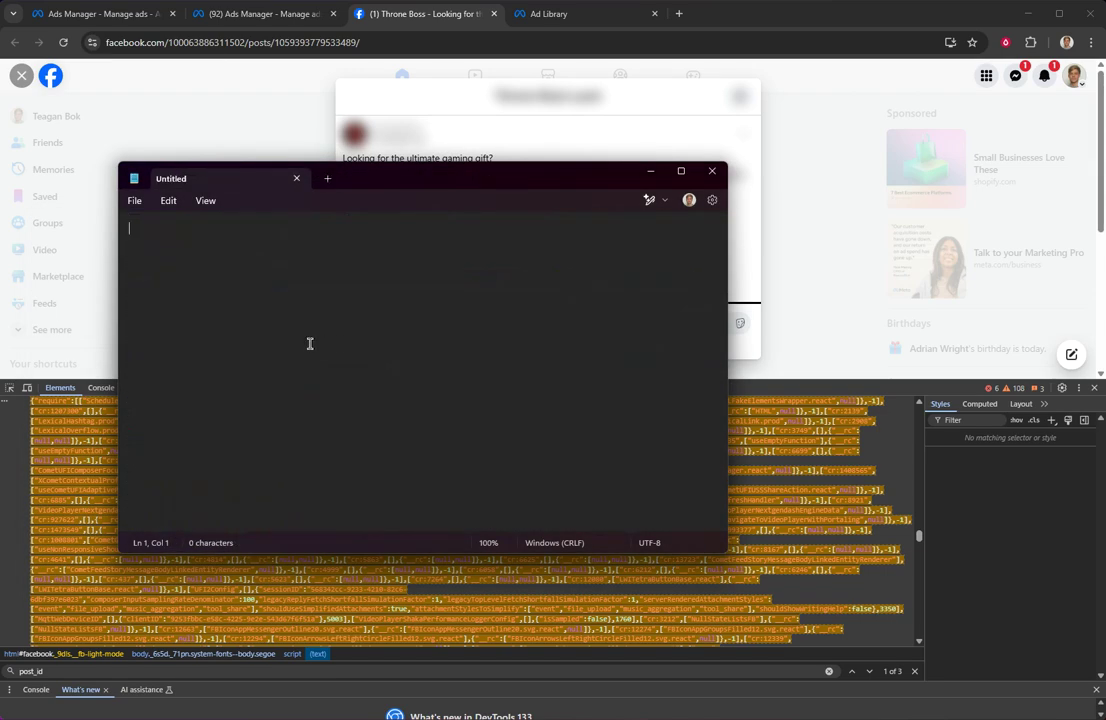
pyautogui.hotkey('ctrl', 'v')
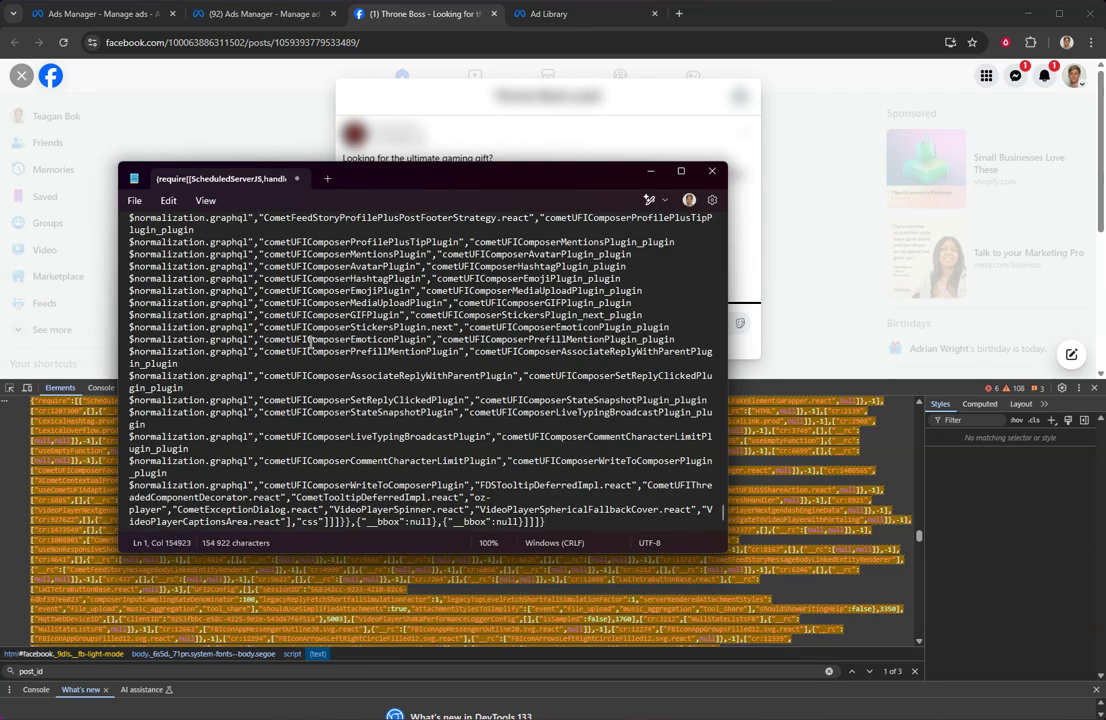
pyautogui.hotkey('ctrl', 'f')
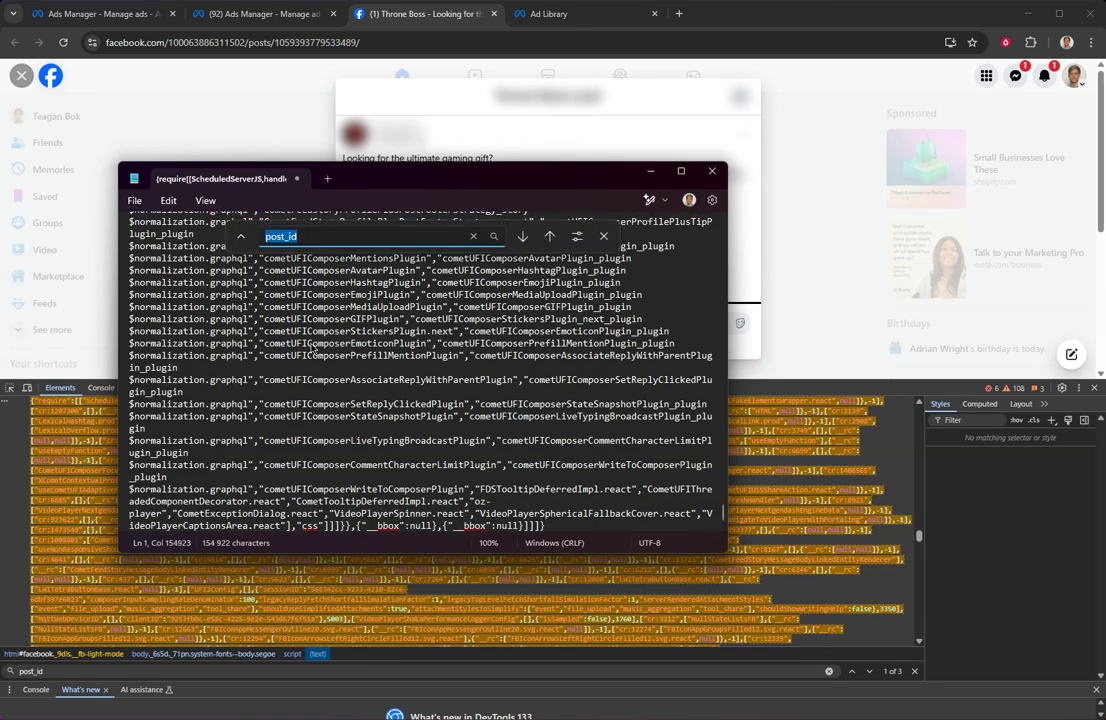
pyautogui.press('End')
pyautogui.press('Return')
pyautogui.scroll(2, 445, 330)
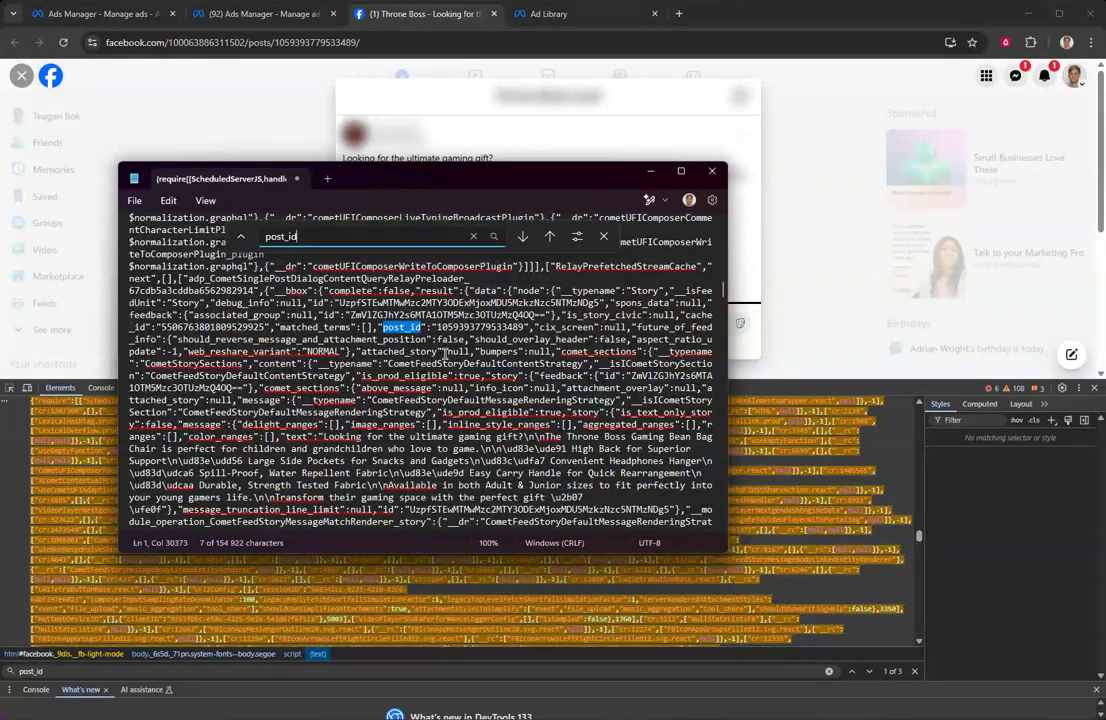
pyautogui.doubleClick(479, 327)
pyautogui.hotkey('ctrl', 'c')
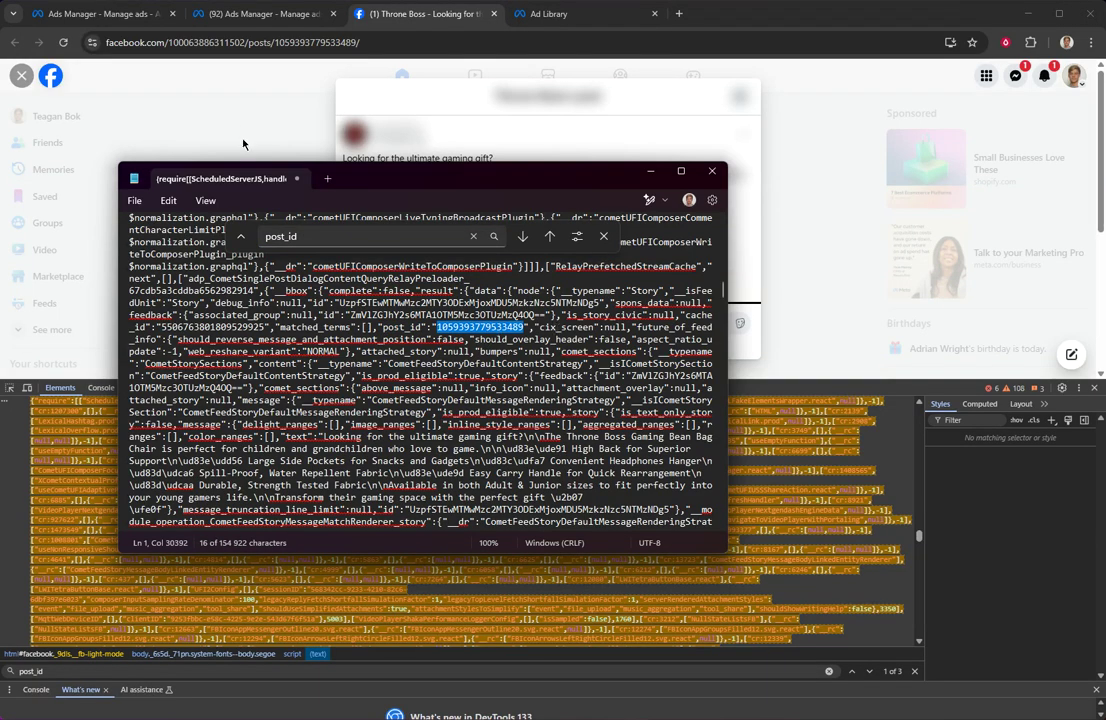
pyautogui.click(125, 18)
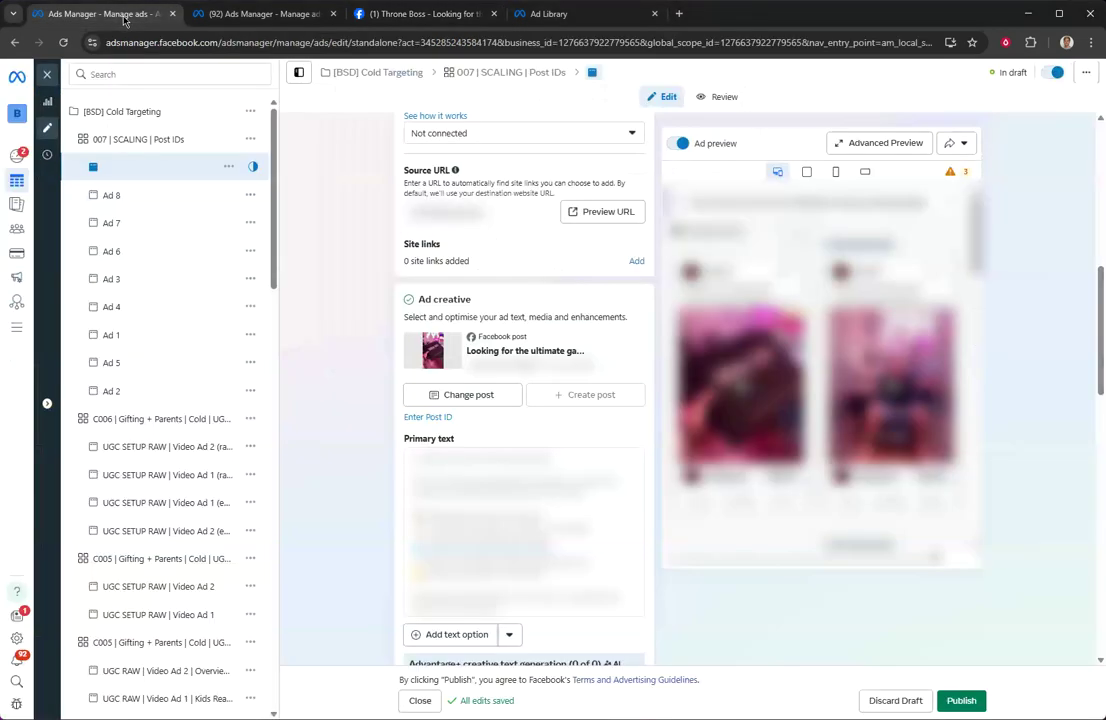
pyautogui.click(439, 417)
pyautogui.click(455, 437)
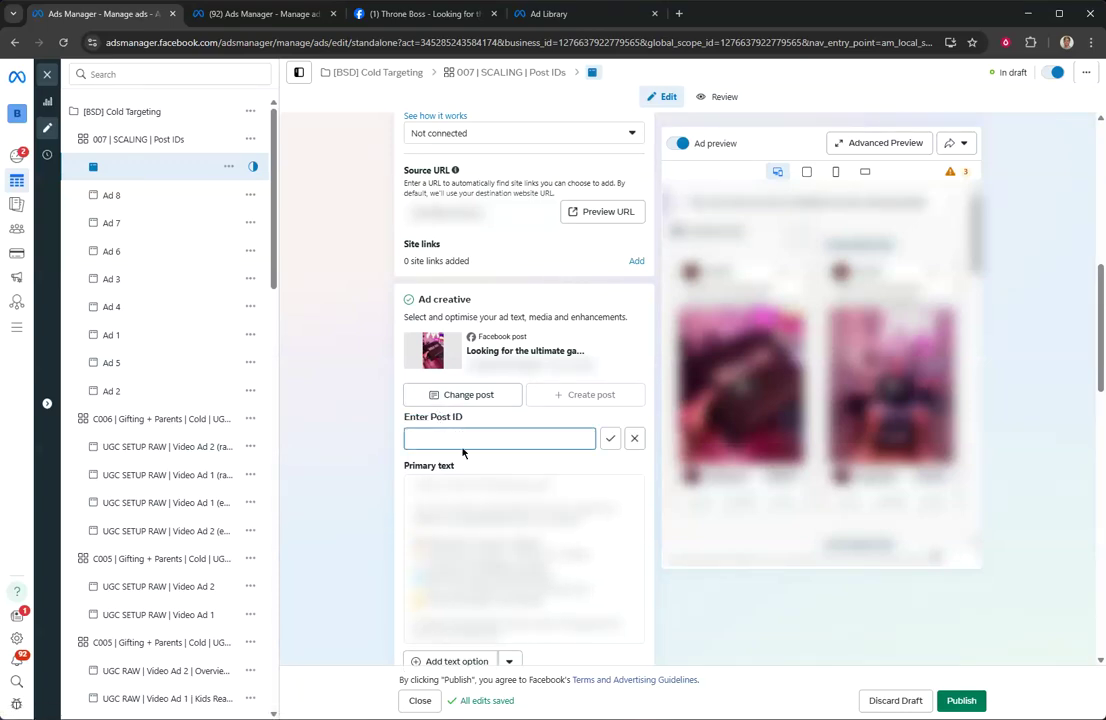
pyautogui.hotkey('ctrl', 'v')
pyautogui.click(610, 438)
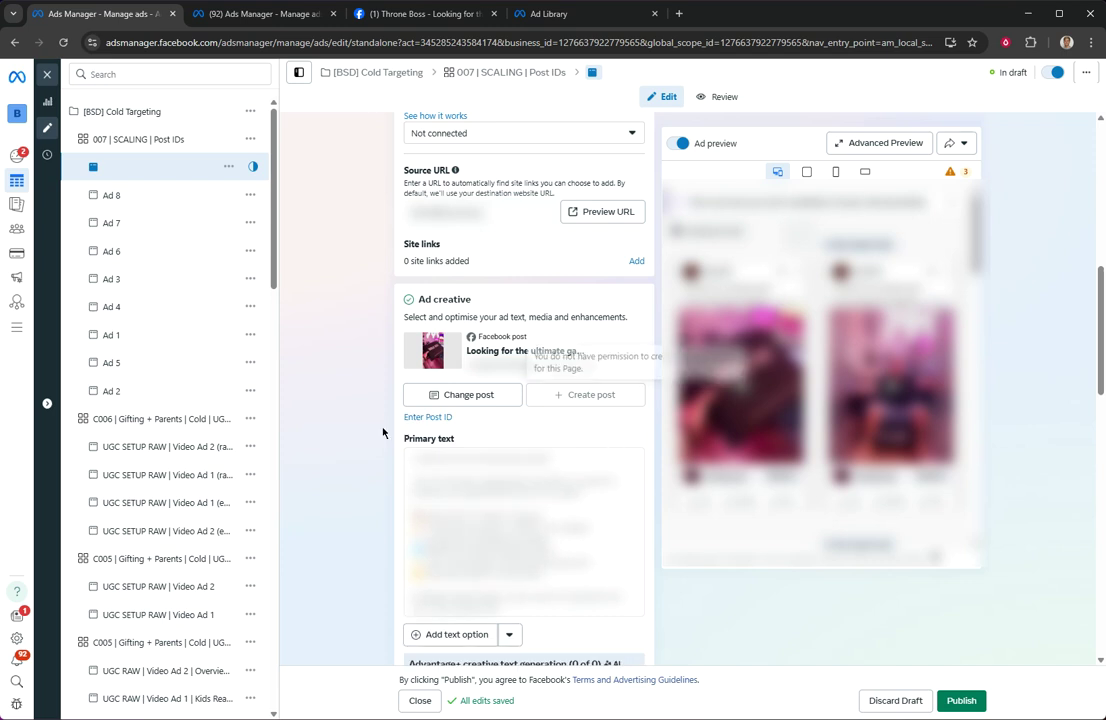